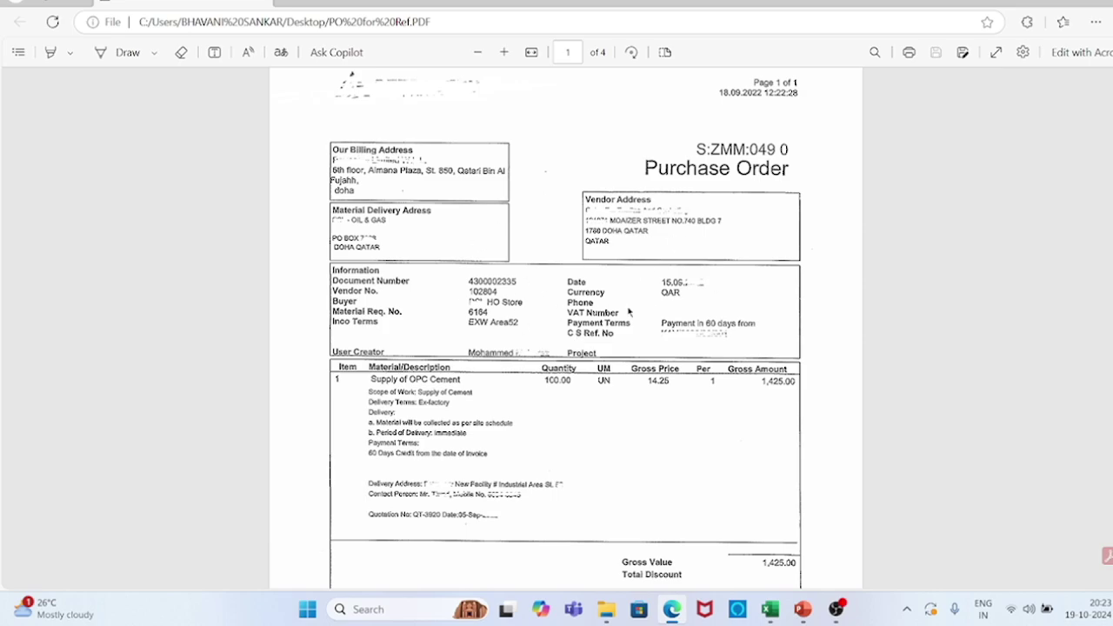
- Scroll the purchase order down to its 1,425.00 QAR total and signature section
scroll(730, 342, "down", 1)
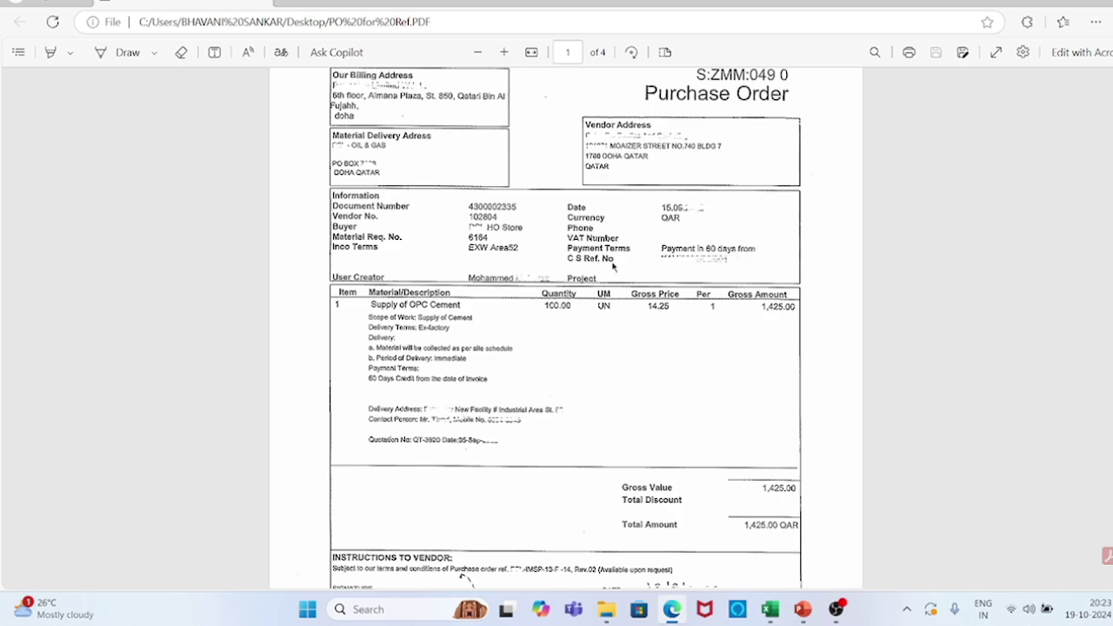
scroll(613, 268, "down", 3)
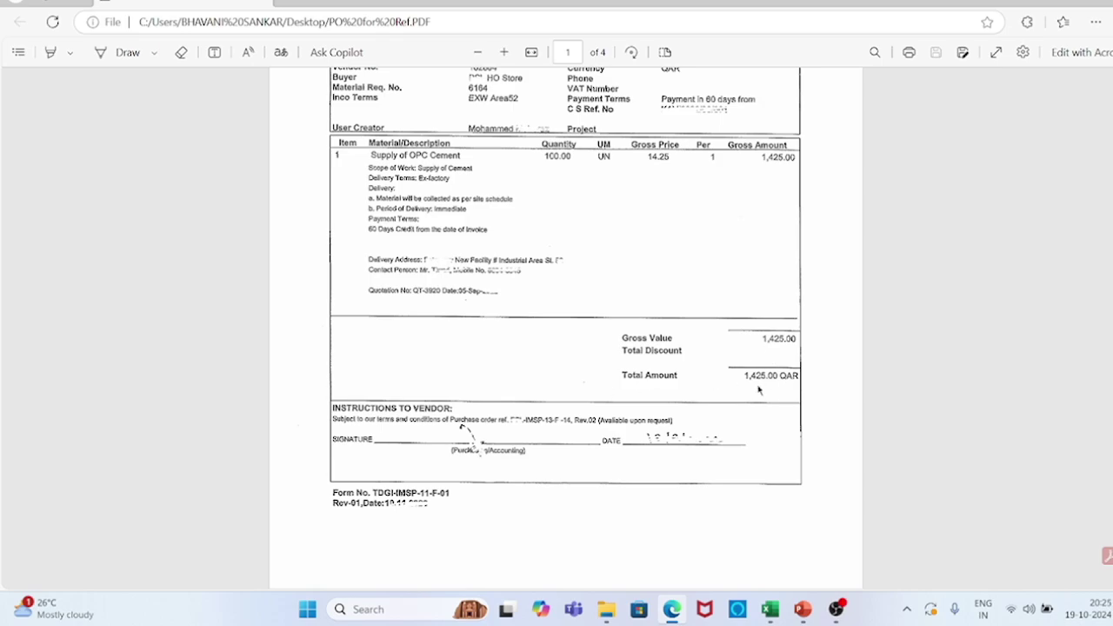
- Scroll the PDF from the purchase order down to the page 4 invoice
scroll(777, 385, "down", 3)
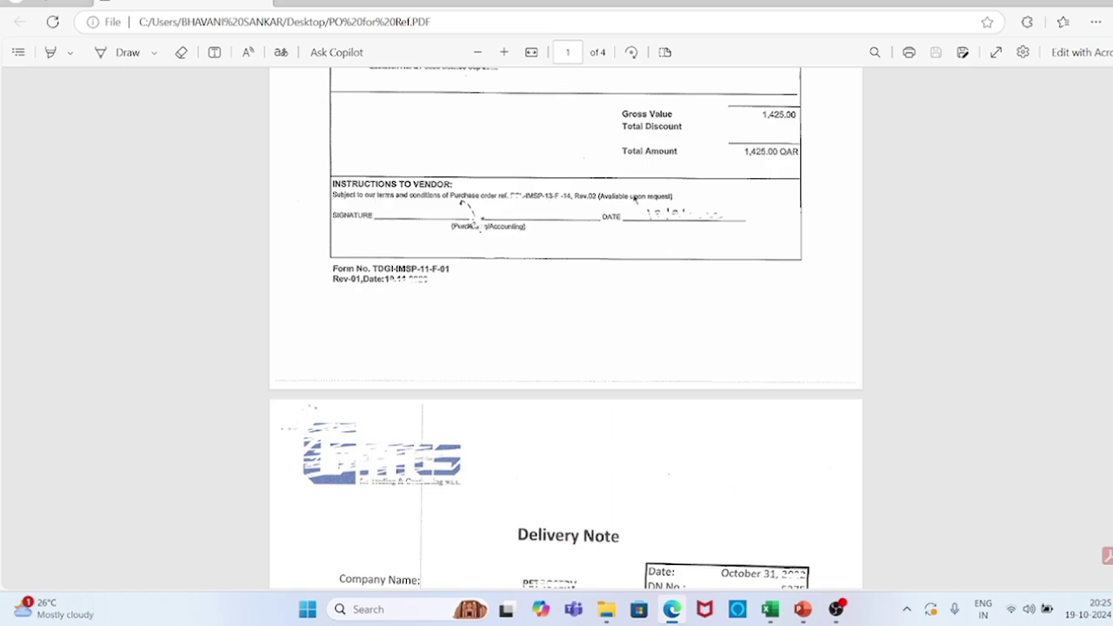
scroll(588, 211, "up", 6)
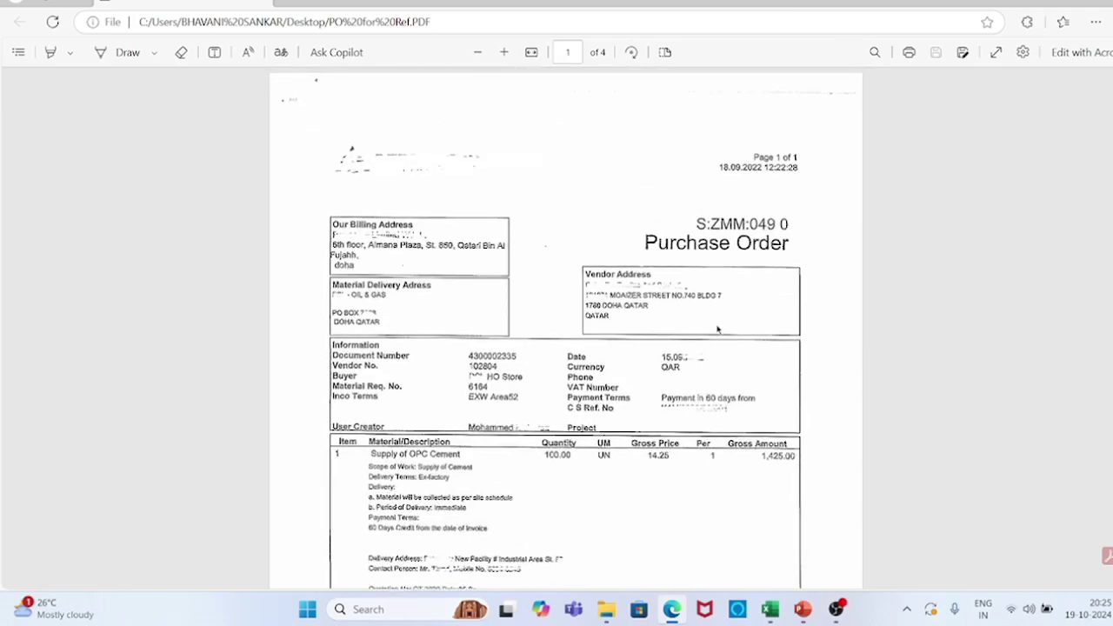
scroll(717, 328, "down", 1)
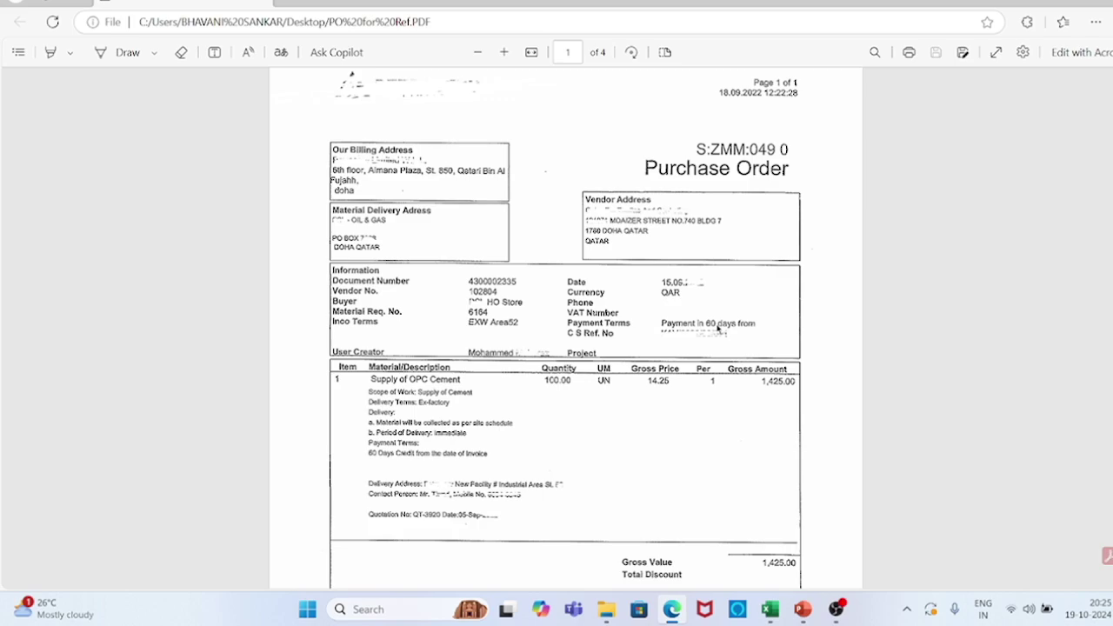
scroll(717, 328, "down", 20)
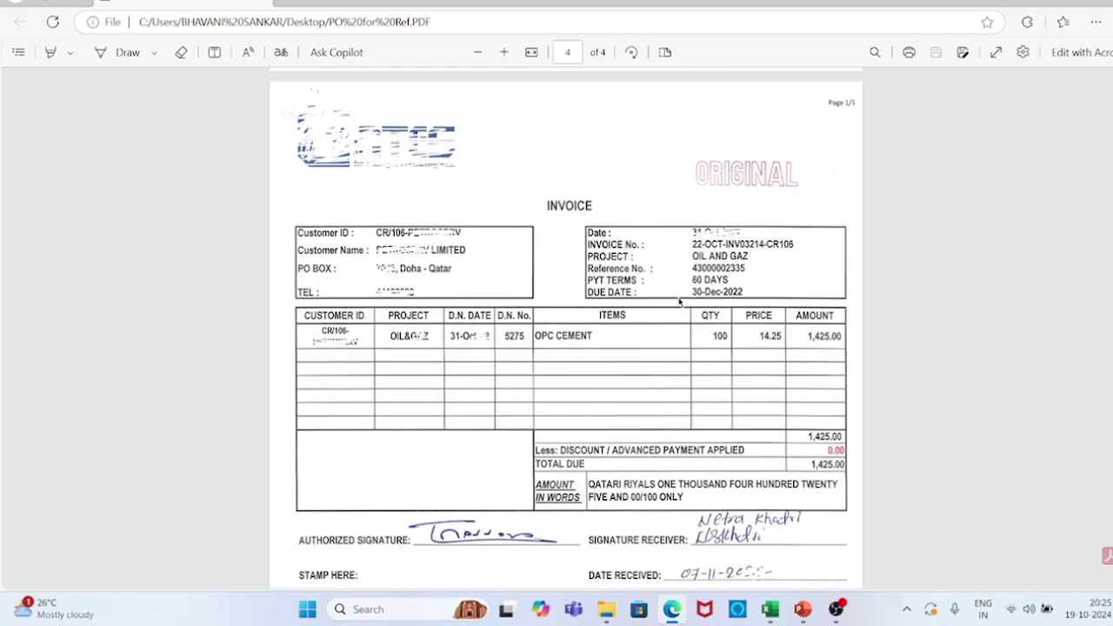
- Scroll the invoice to show the OPC CEMENT line, 1,425.00 total due and stamps
scroll(709, 311, "down", 2)
scroll(708, 311, "up", 1)
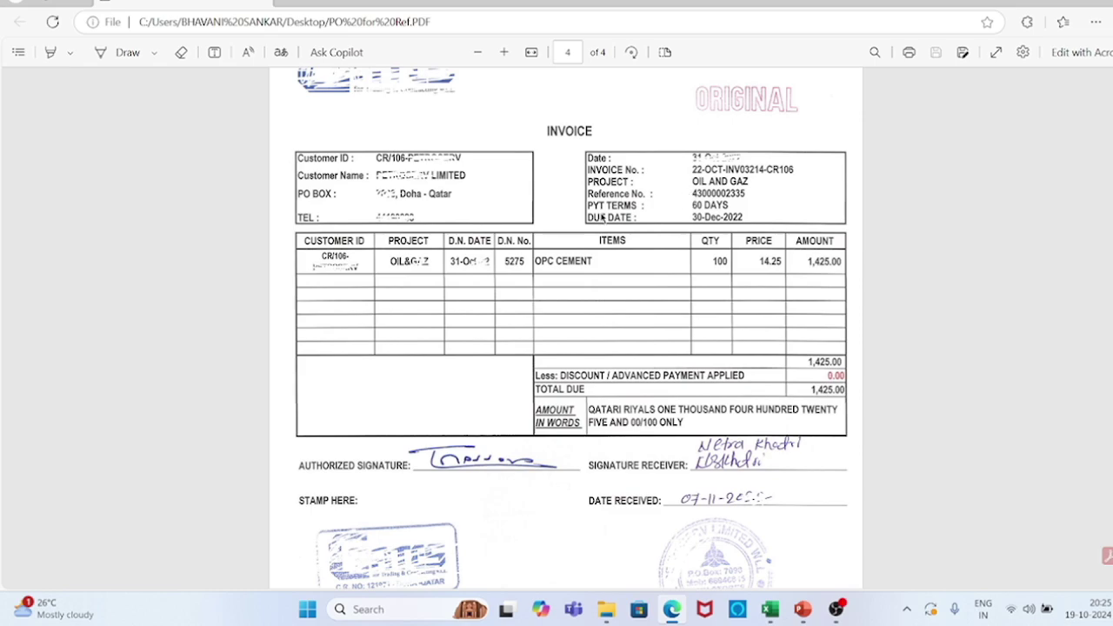
scroll(525, 260, "down", 1)
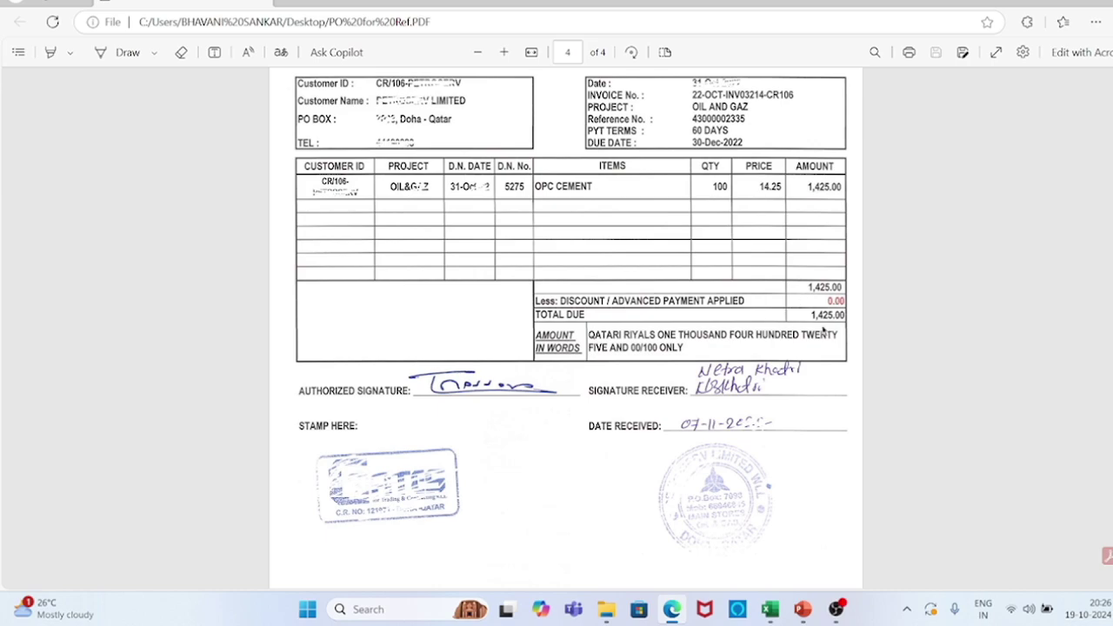
key("alt+Tab")
left_click(41, 230)
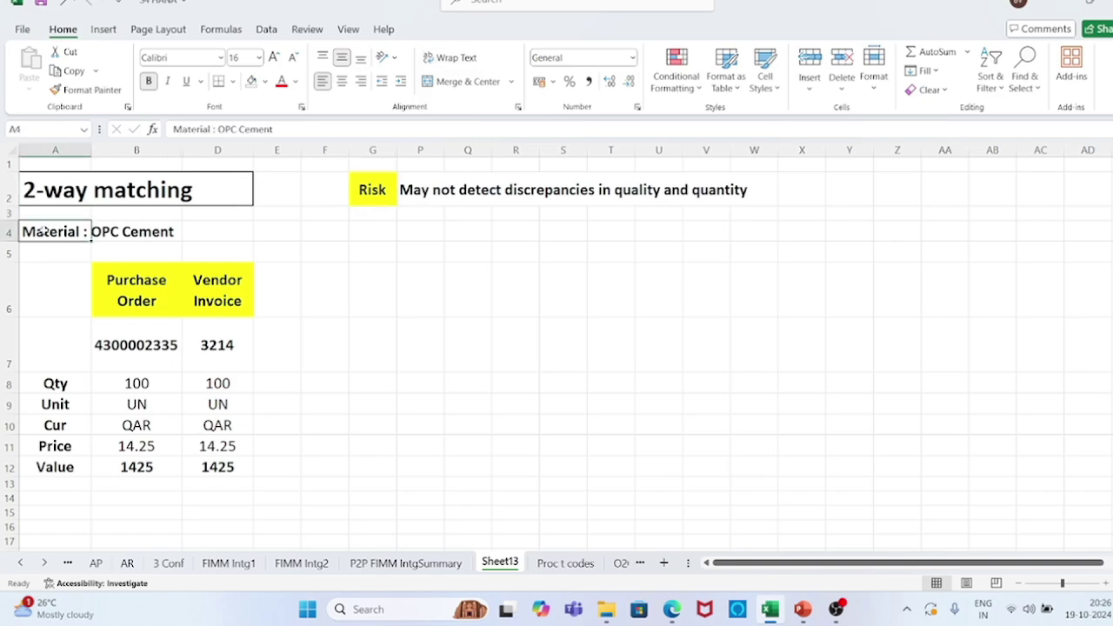
left_click(139, 300)
left_click(214, 301)
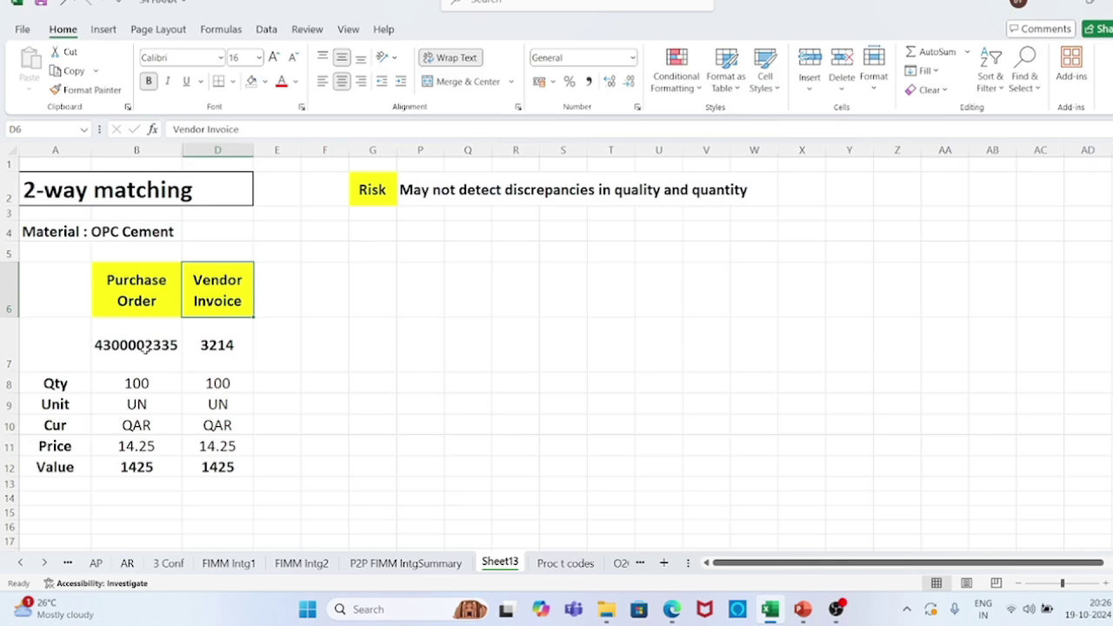
left_click(144, 348)
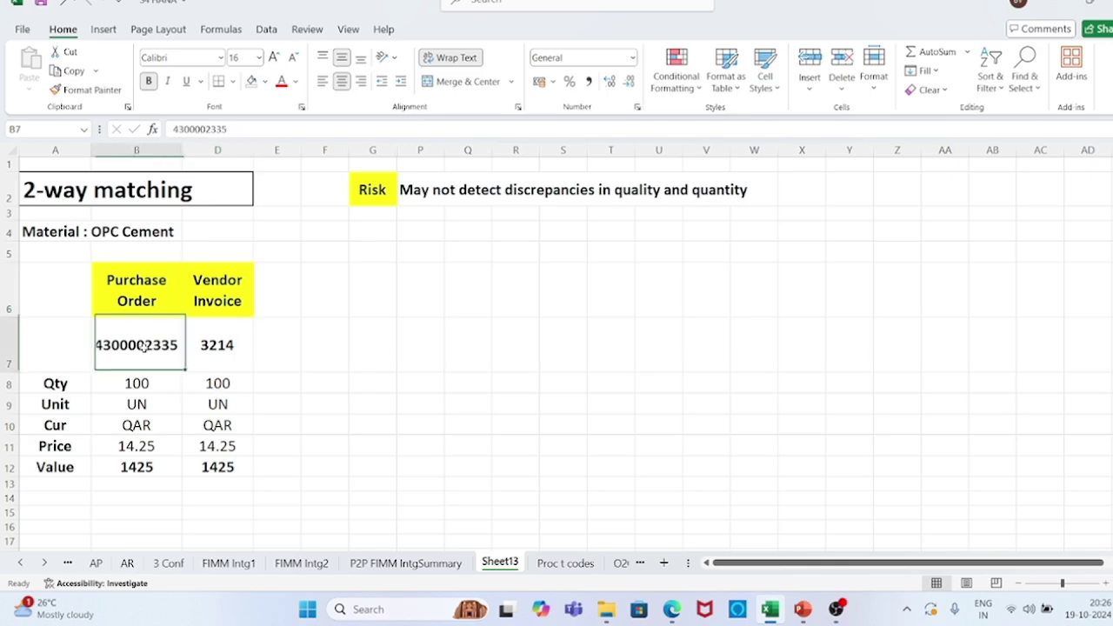
left_click(214, 345)
- Check the purchase order column: quantity 100, QAR, price 14.25, value formula =B8*B11
left_click(69, 384)
left_click(139, 383)
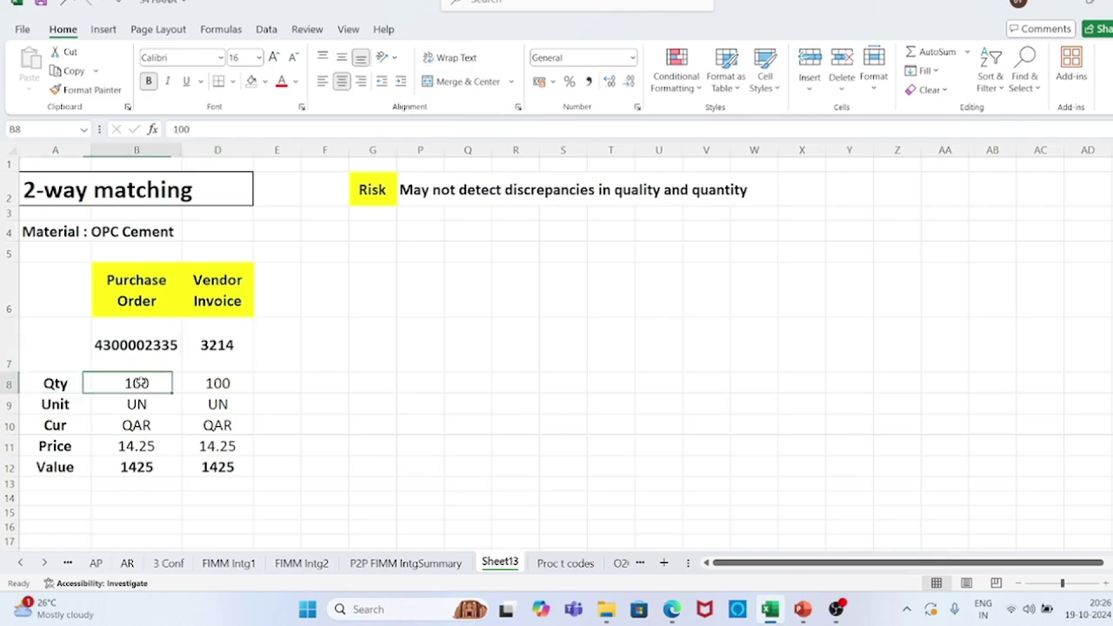
left_click(59, 405)
left_click(65, 425)
left_click(135, 425)
left_click(62, 446)
left_click(151, 446)
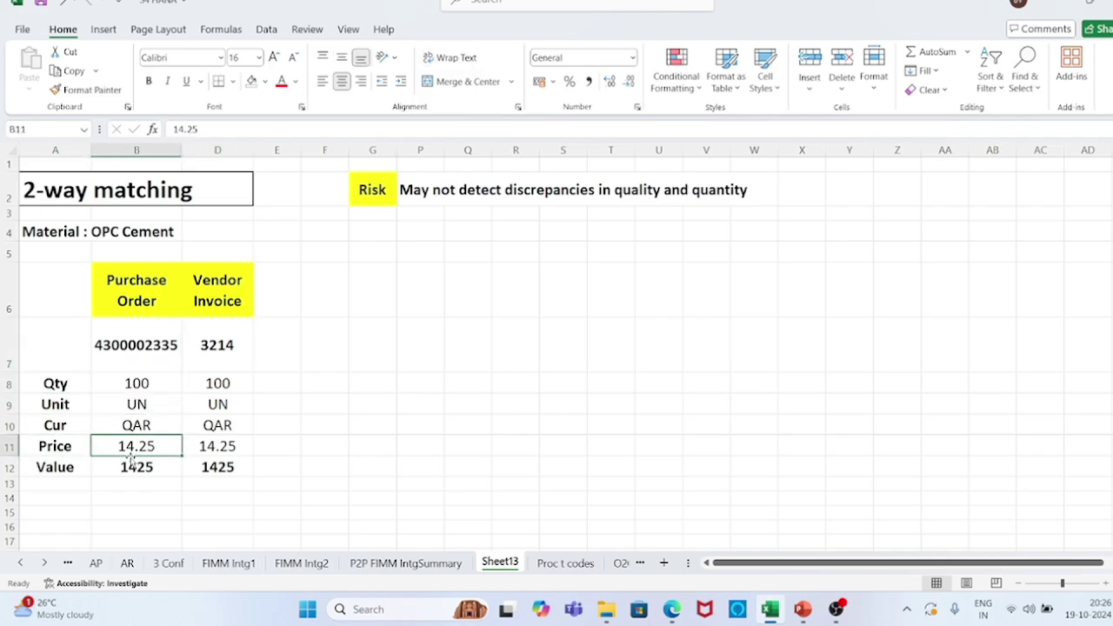
left_click(57, 468)
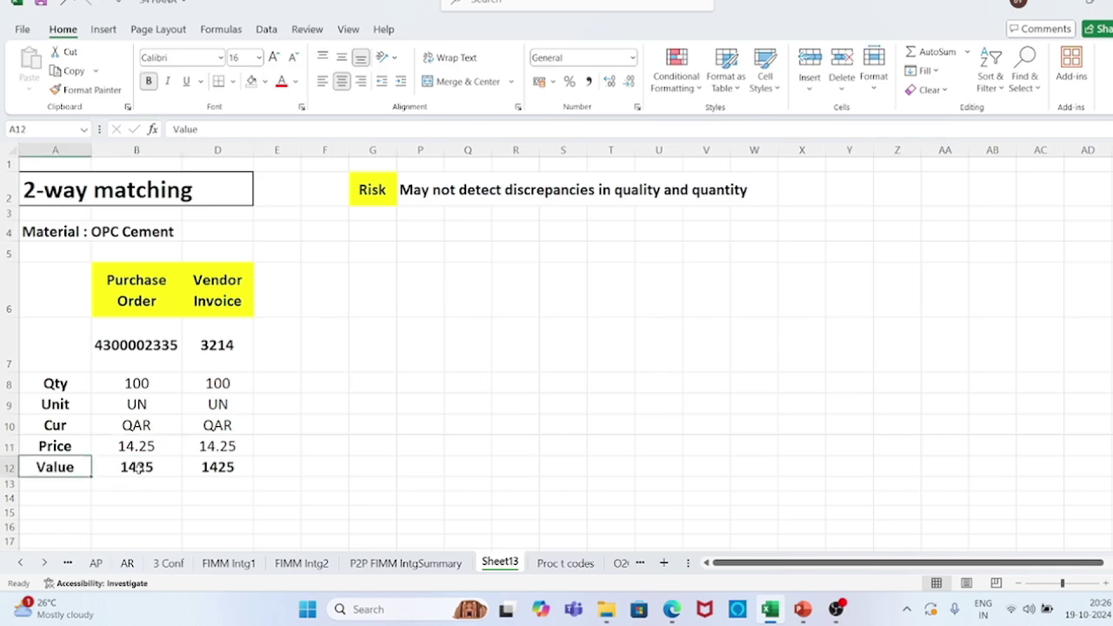
left_click(137, 468)
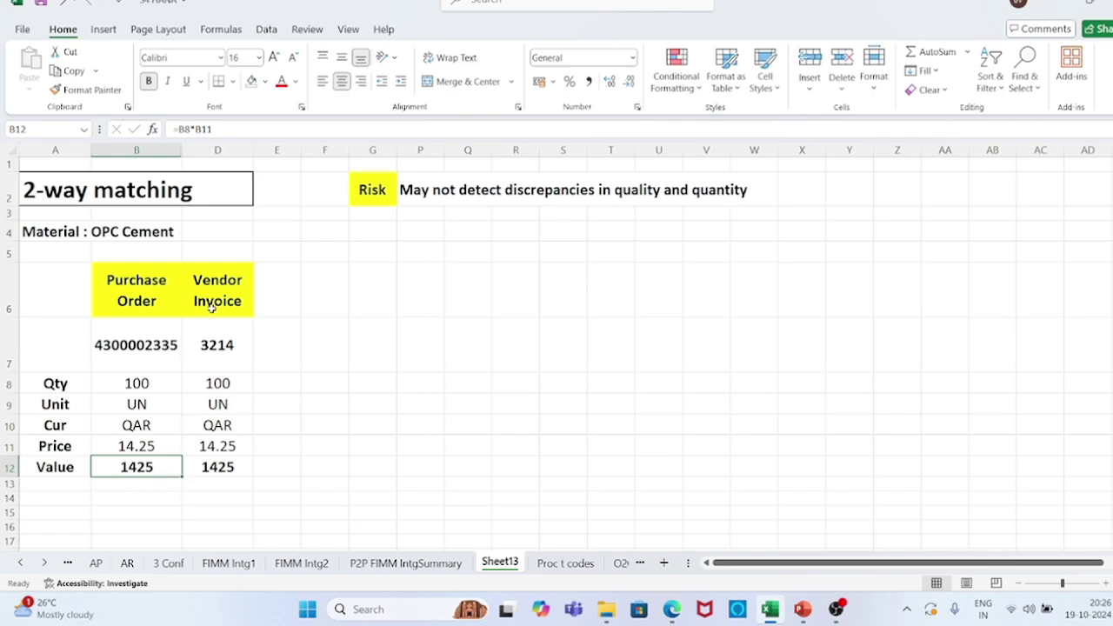
- Check the invoice column: number 3214, quantity 100, price 14.25, value formula, QAR, UN
left_click(219, 346)
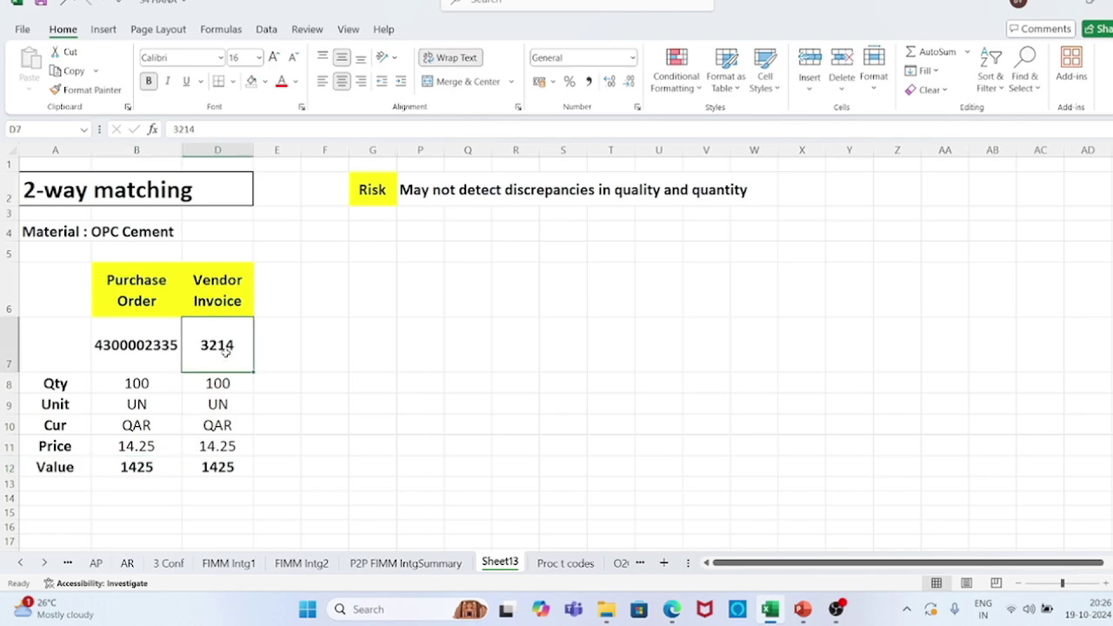
left_click(219, 384)
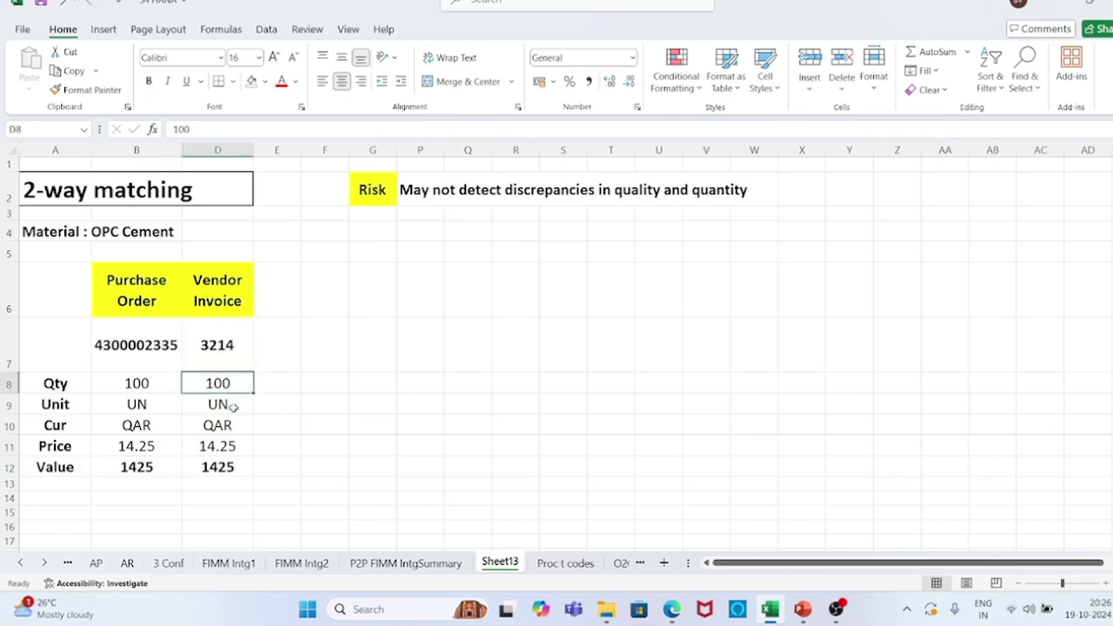
left_click(217, 446)
left_click(222, 468)
left_click(218, 426)
left_click(217, 406)
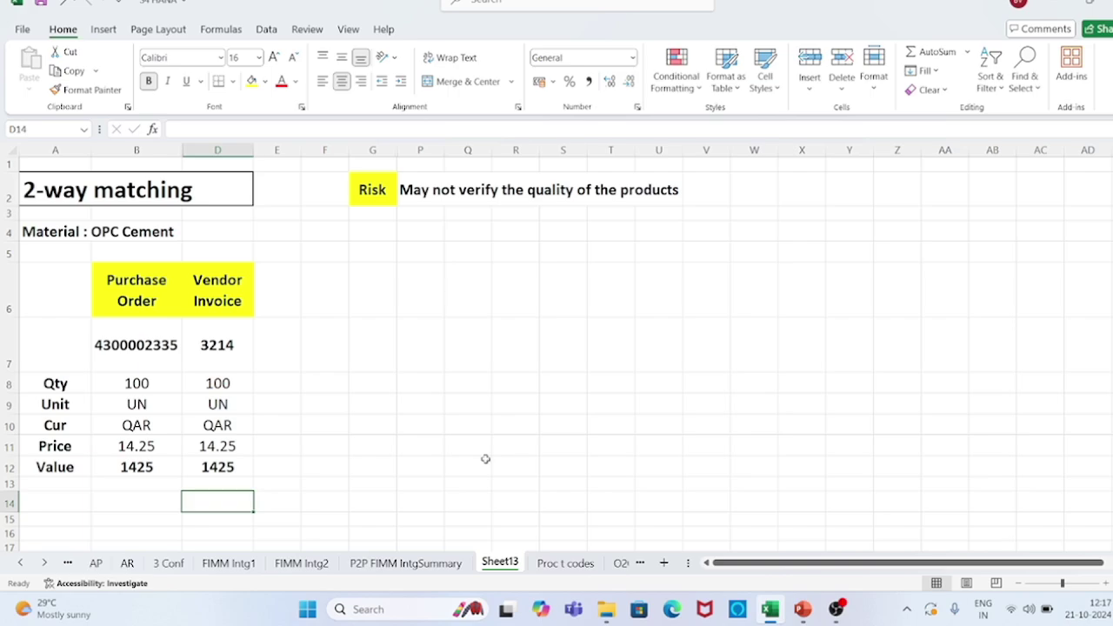
- Enter 1525 in cell D14, then check D12's =D8*D11 value formula
type("1525")
key("Return")
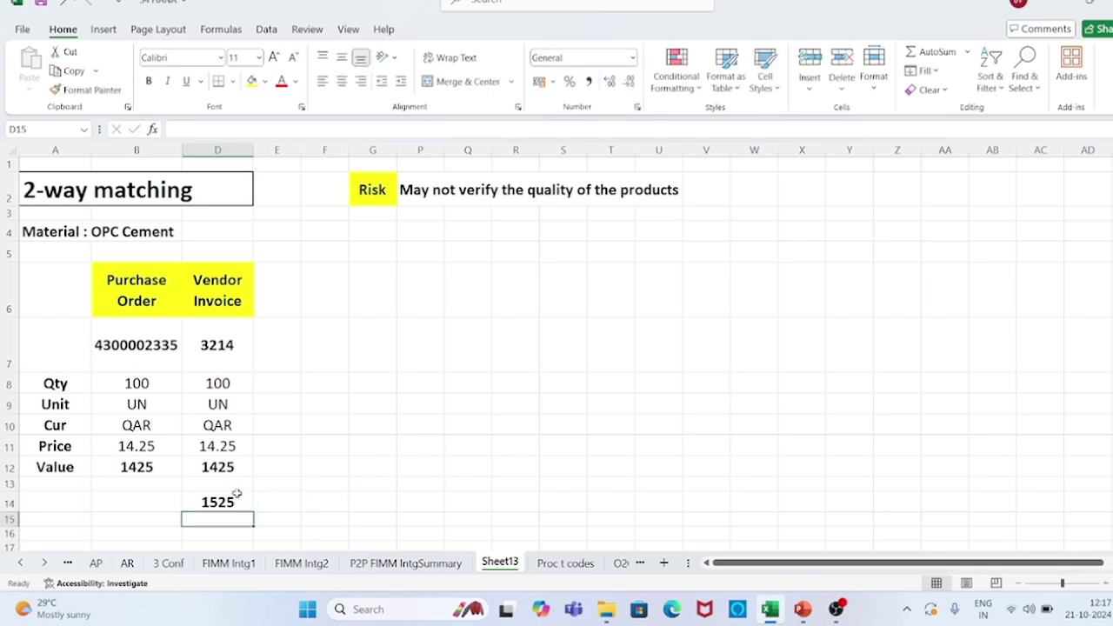
left_click(225, 469)
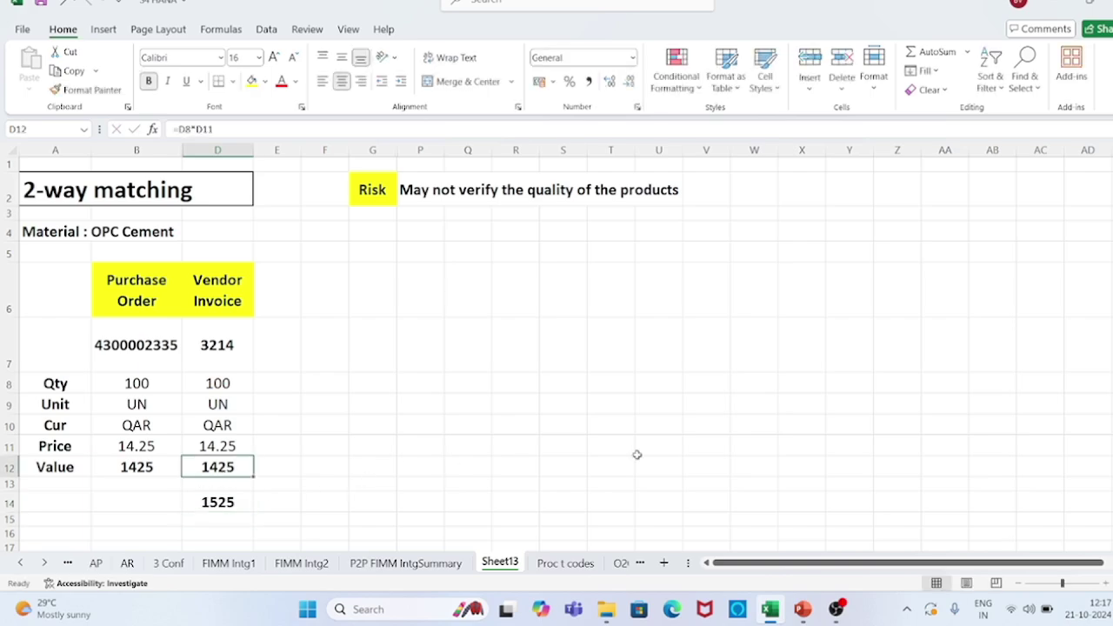